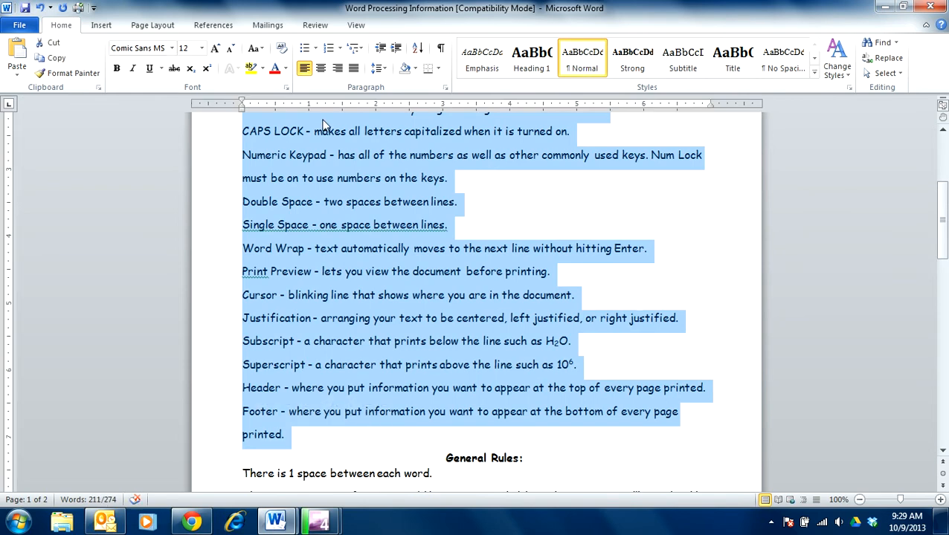
Step: Format the selected vocabulary definitions as a bulleted list with smiley-face bullets
left_click(303, 51)
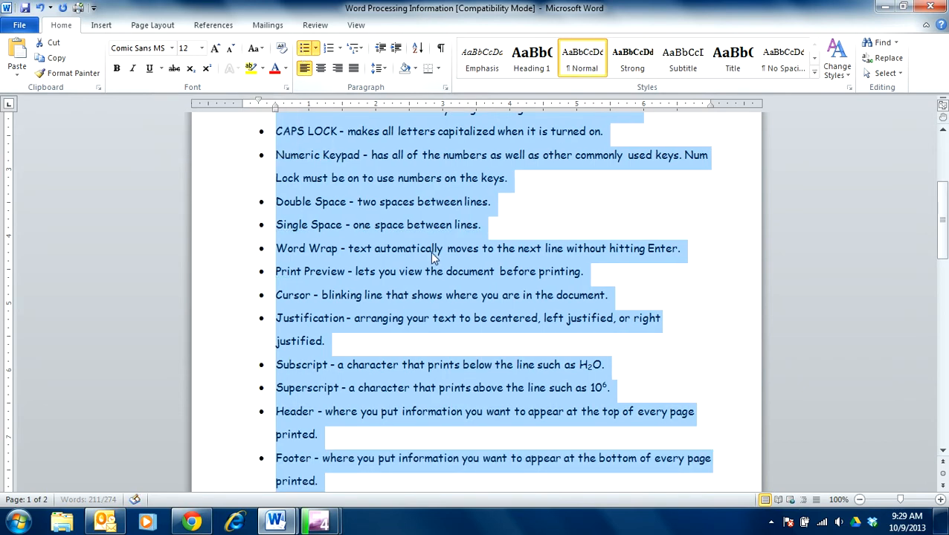
left_click(316, 50)
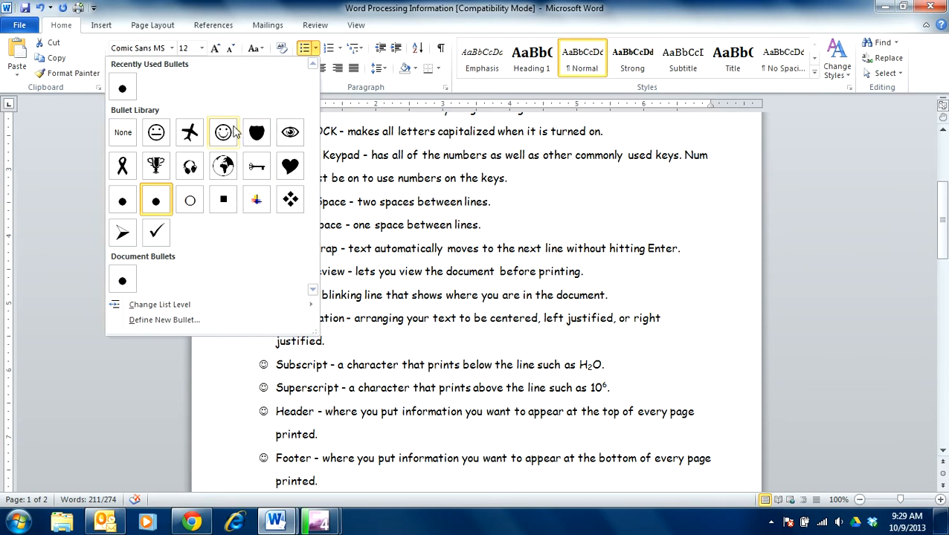
left_click(223, 132)
scroll(437, 325, "down", 3)
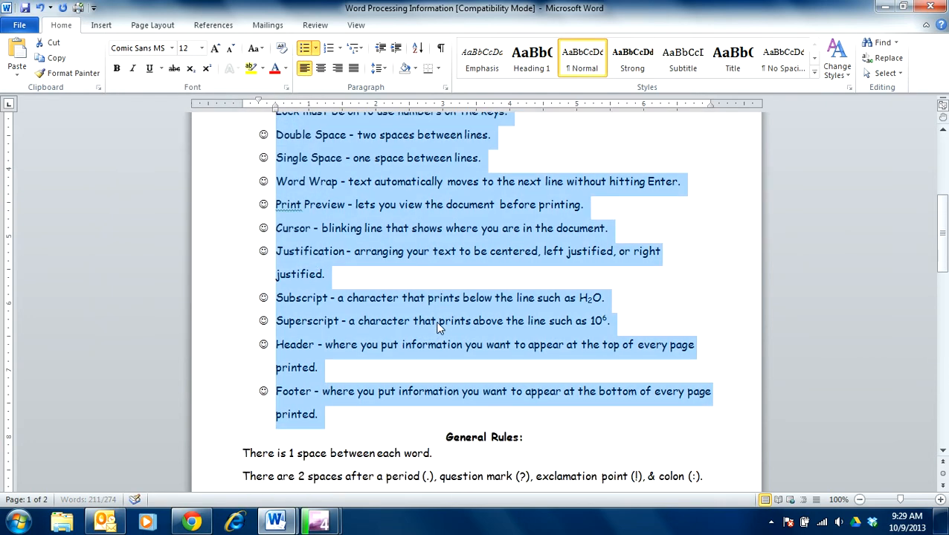
left_click(341, 349)
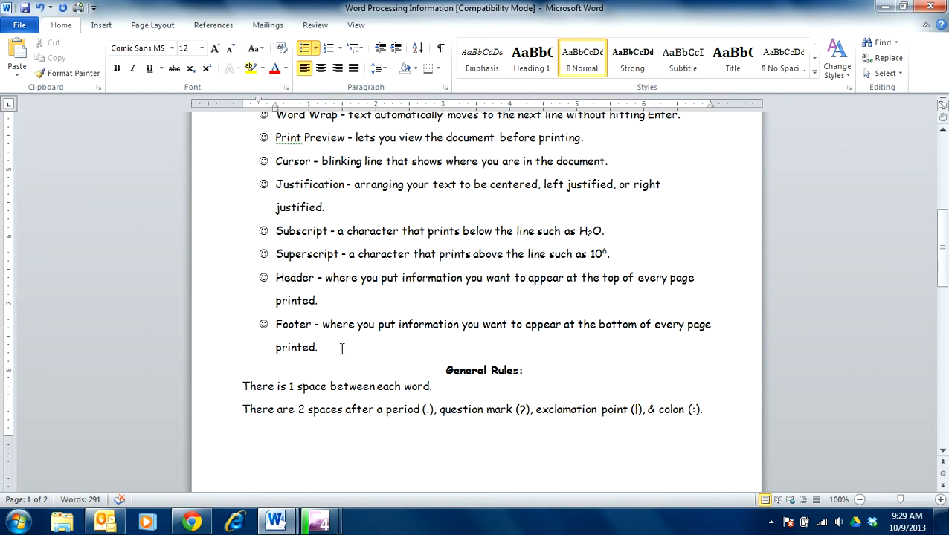
Step: Highlight the word "Tab" at the start of the first vocabulary bullet in black
scroll(342, 349, "up", 4)
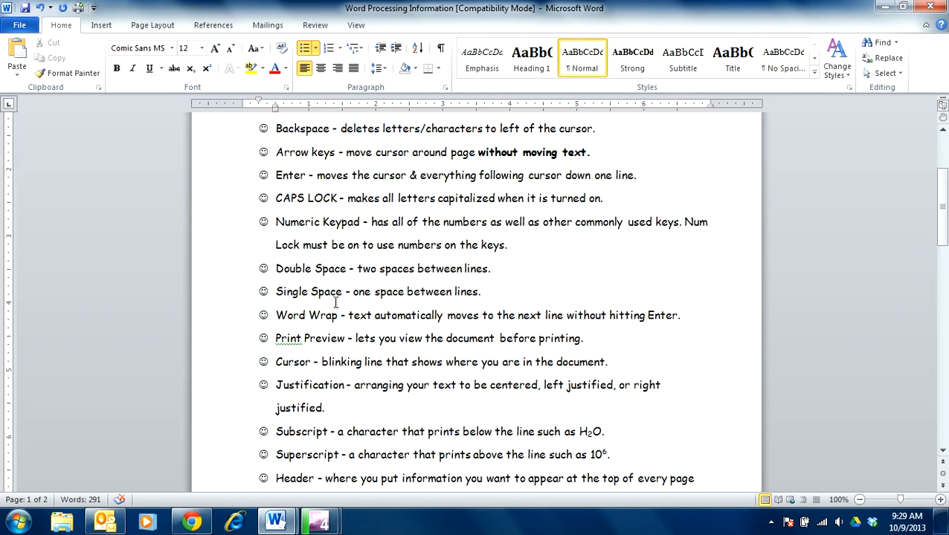
scroll(457, 251, "up", 4)
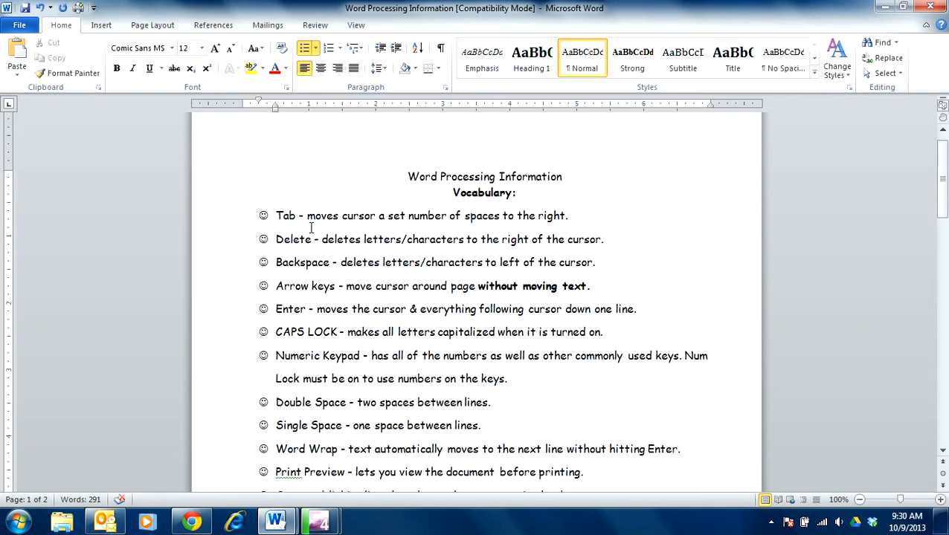
left_click(262, 68)
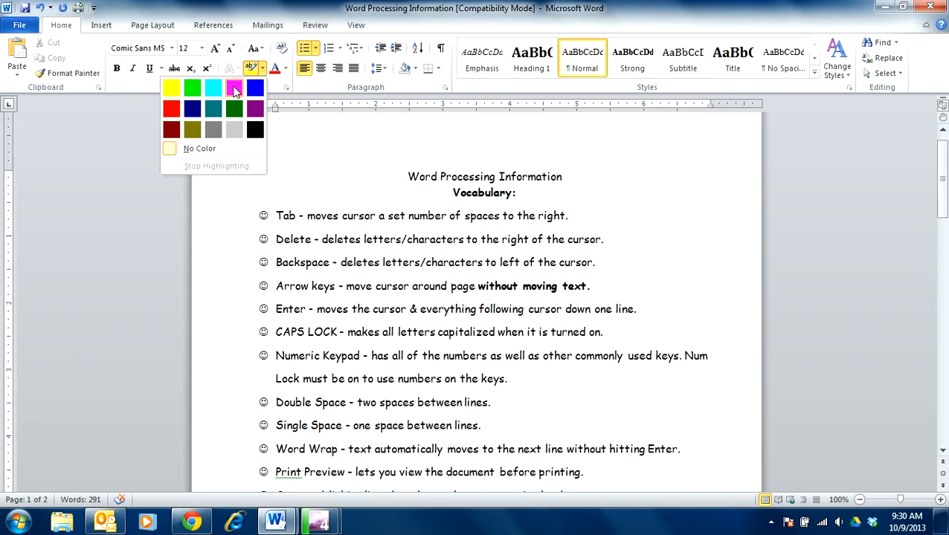
left_click(235, 89)
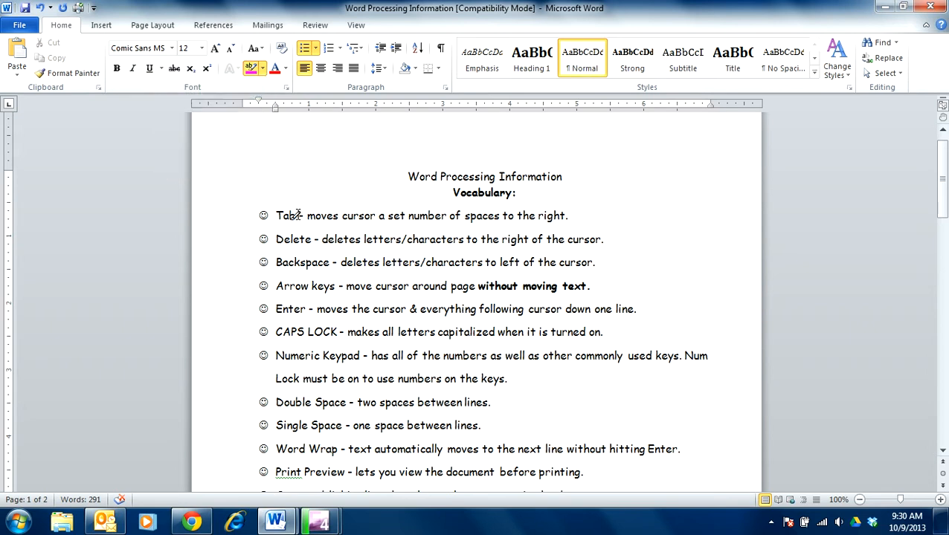
left_click(265, 70)
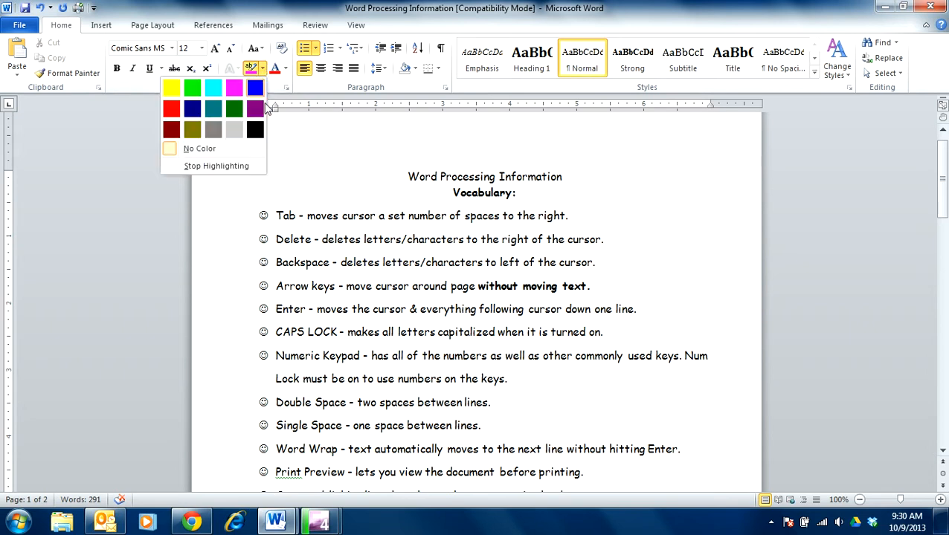
left_click(172, 86)
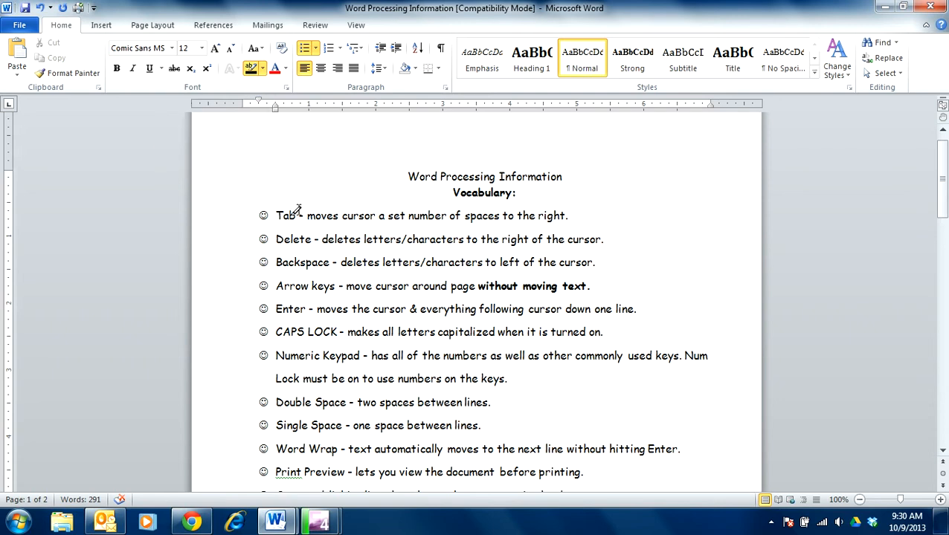
left_click_drag(292, 215, 275, 216)
Step: Highlight the terms "Tab", "Delete" and "Backspace" in the vocabulary list in yellow
left_click(262, 69)
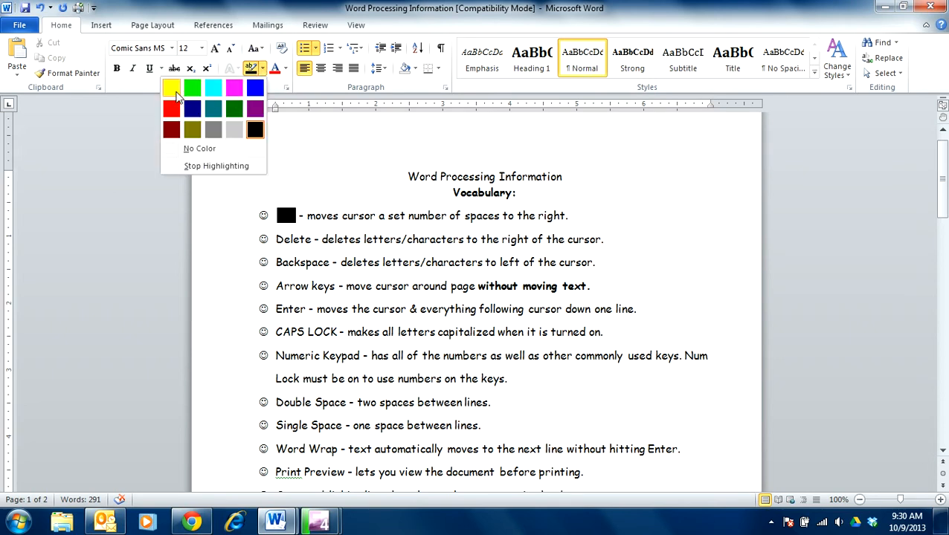
left_click(171, 87)
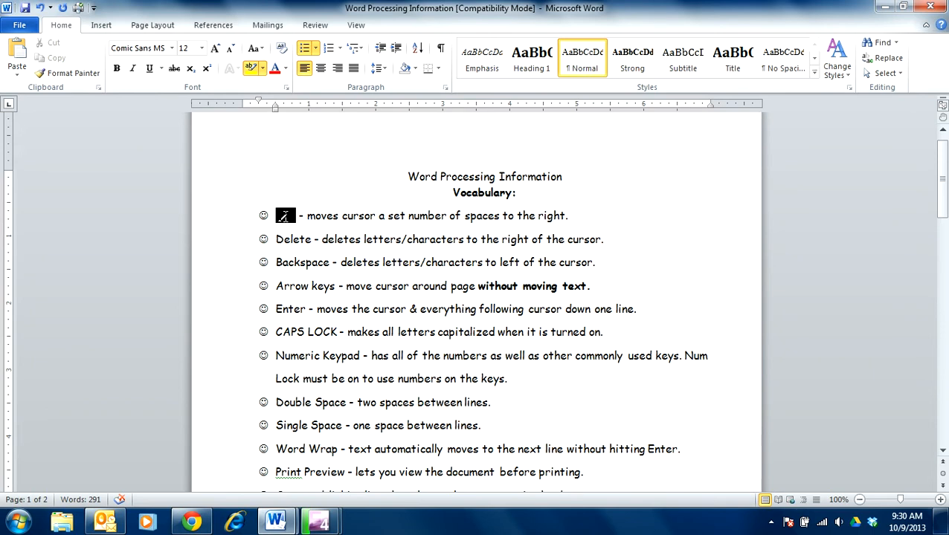
left_click_drag(297, 215, 272, 215)
left_click_drag(312, 240, 274, 239)
left_click_drag(329, 263, 274, 264)
Step: Highlight the block from the Tab definition into the Word Wrap line in yellow and undo that highlight
mouse_move(306, 216)
left_mouse_down()
mouse_move(396, 205)
mouse_move(459, 464)
left_mouse_up()
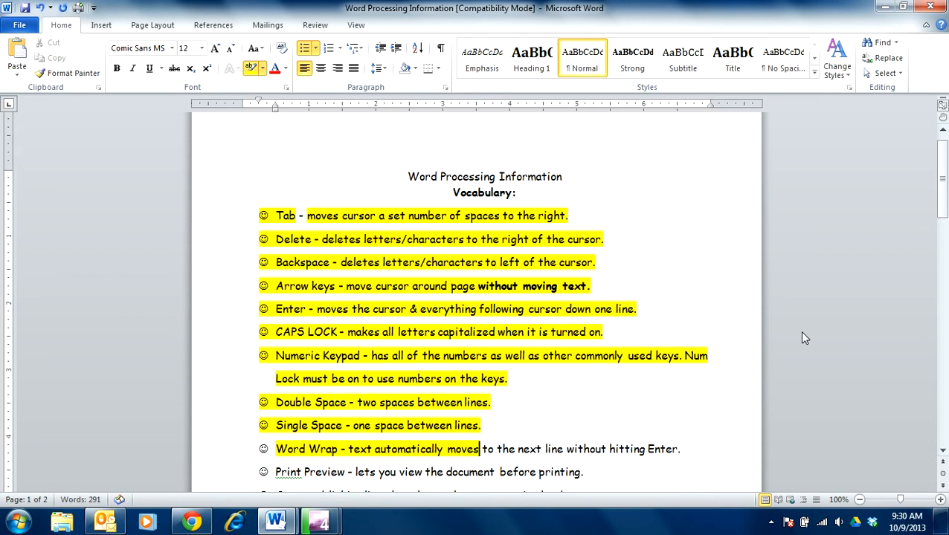
left_click(40, 8)
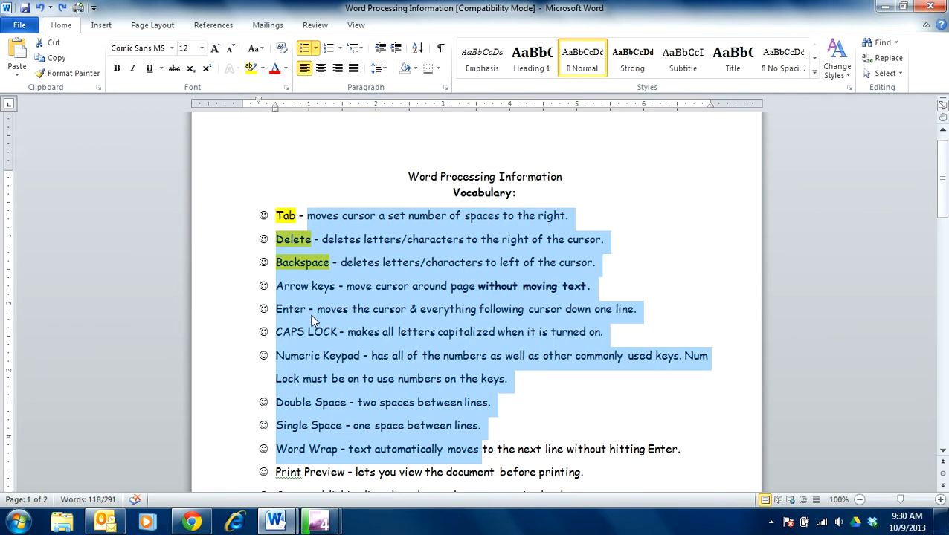
left_click(377, 310)
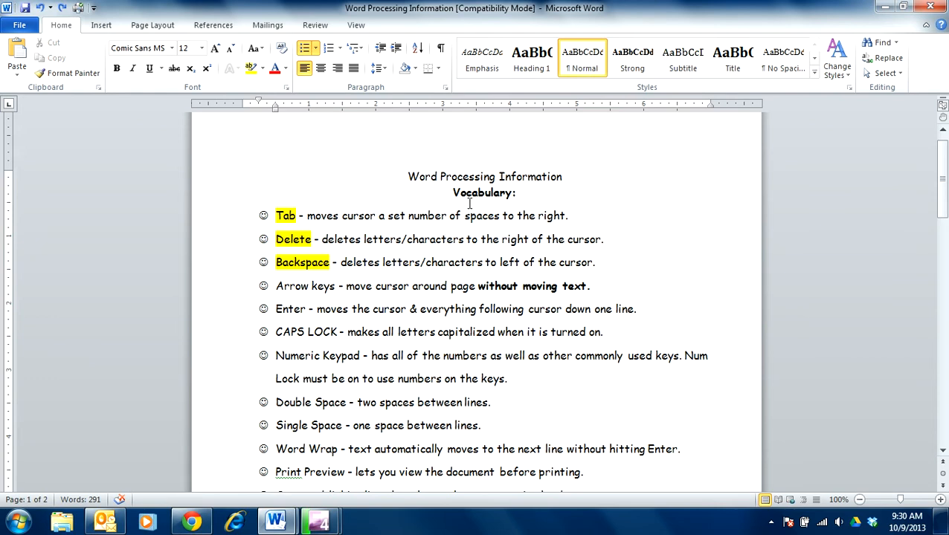
scroll(446, 267, "down", 13)
scroll(446, 253, "up", 14)
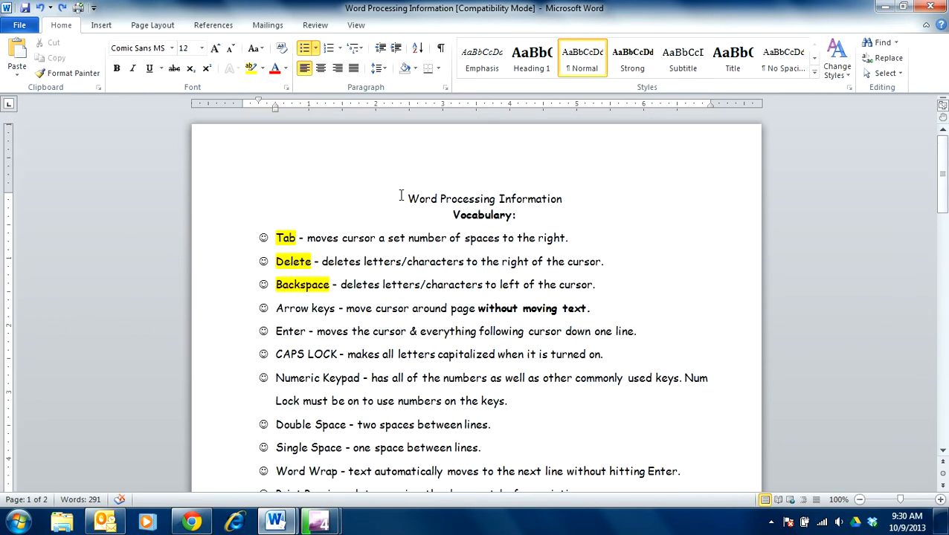
left_click_drag(407, 195, 673, 524)
scroll(330, 263, "down", 5)
left_click(330, 275)
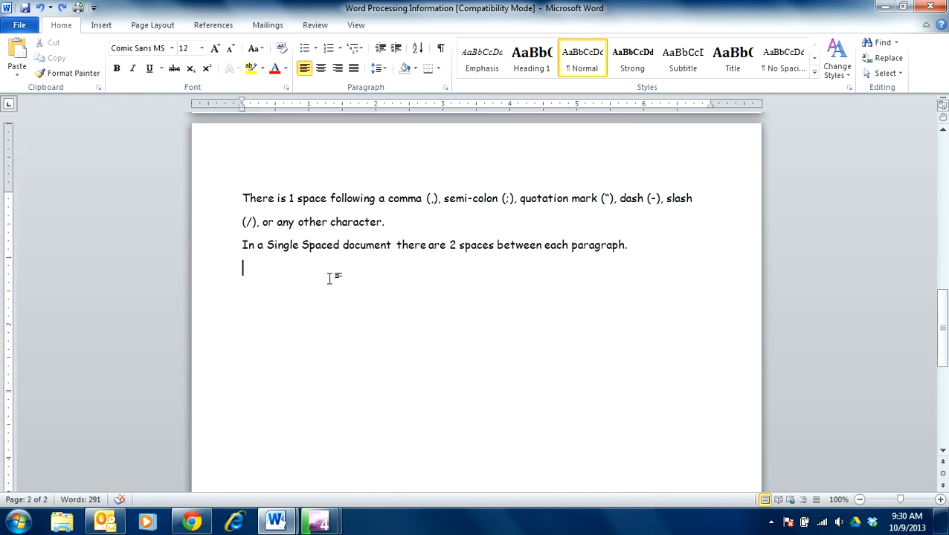
triple_click(195, 275)
scroll(440, 316, "up", 8)
left_click(479, 281)
scroll(480, 281, "up", 3)
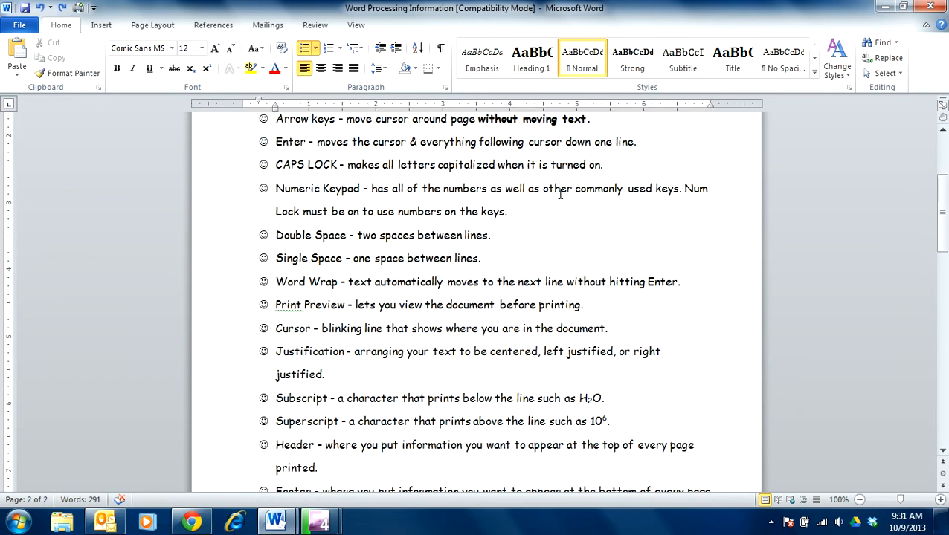
Step: Set the line spacing of the entire document to 2.0 and deselect the text
key("ctrl+a")
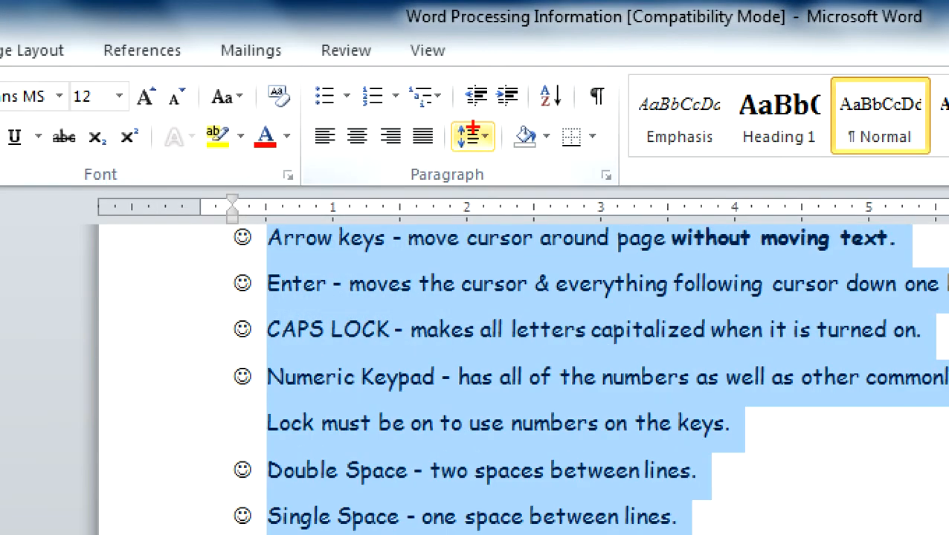
mouse_move(456, 113)
left_mouse_down()
mouse_move(448, 162)
mouse_move(492, 176)
mouse_move(498, 139)
mouse_move(482, 114)
mouse_move(453, 112)
left_mouse_up()
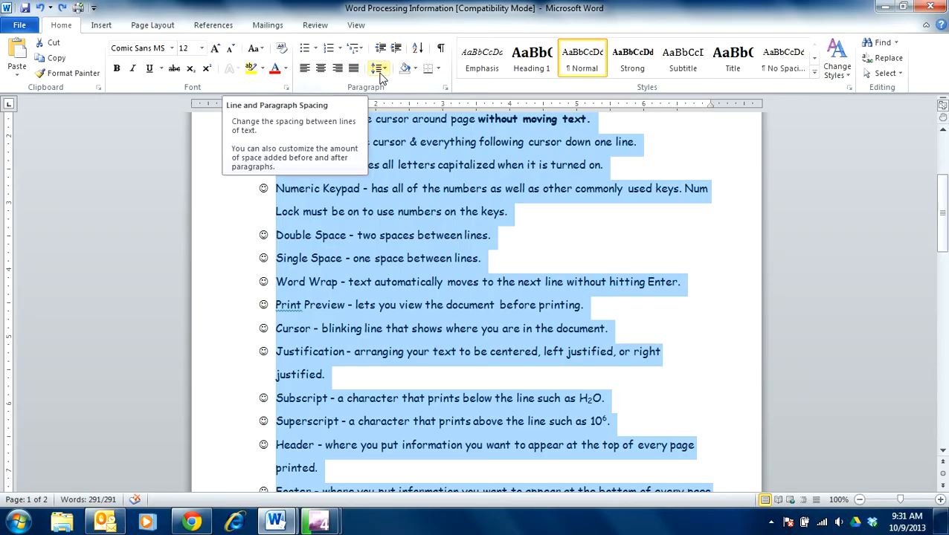
left_click(379, 68)
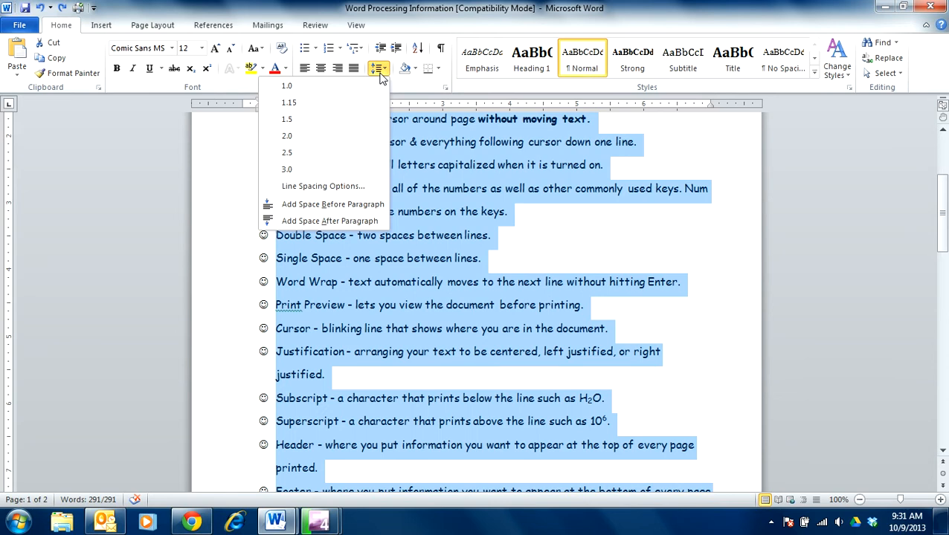
left_click(313, 137)
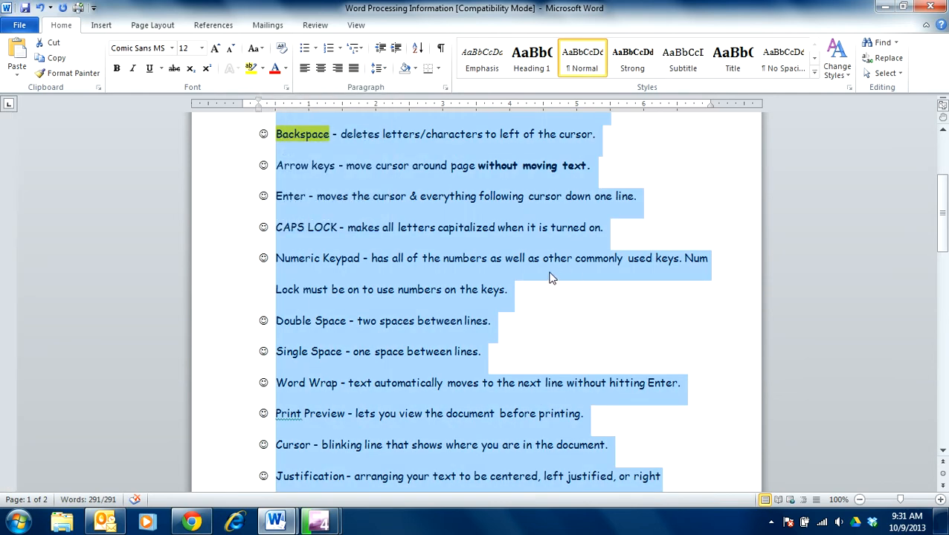
scroll(561, 279, "down", 20)
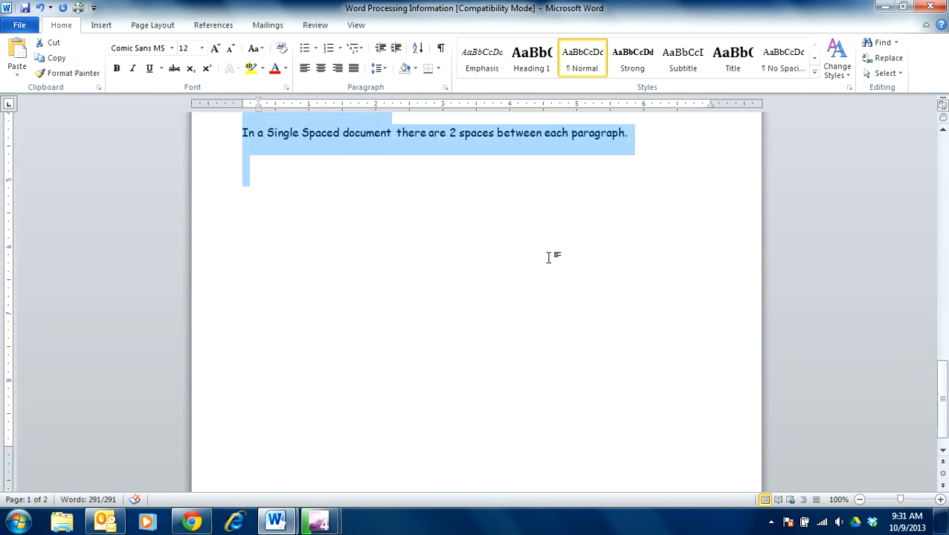
scroll(548, 258, "up", 8)
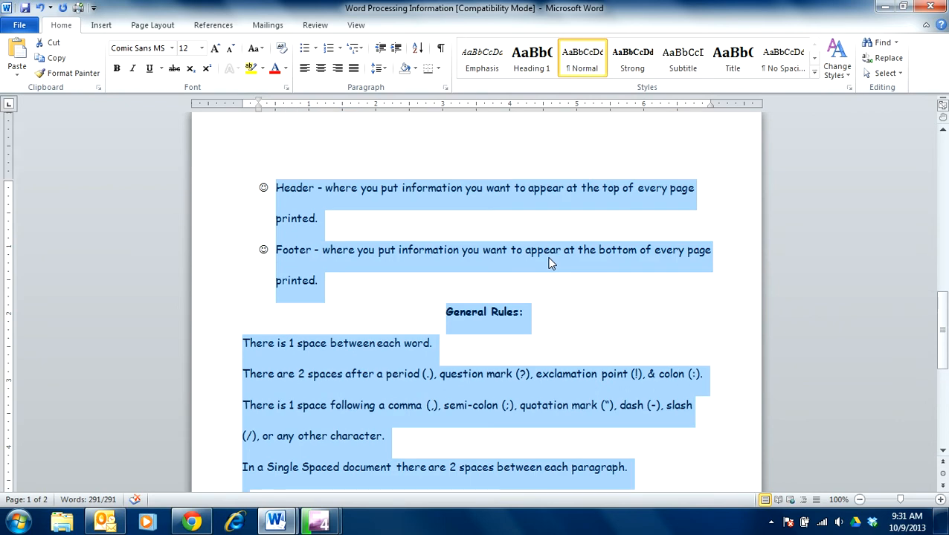
scroll(550, 262, "up", 9)
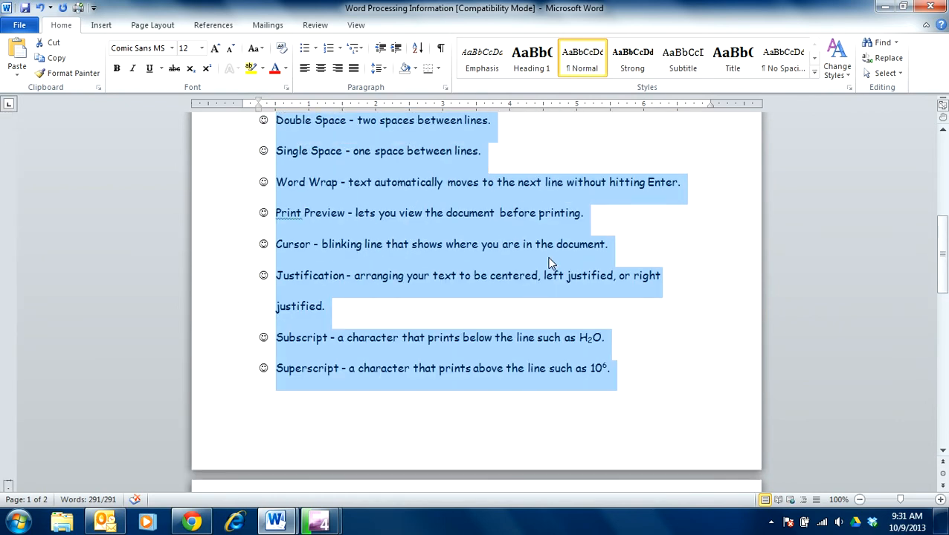
left_click(405, 244)
scroll(404, 244, "up", 3)
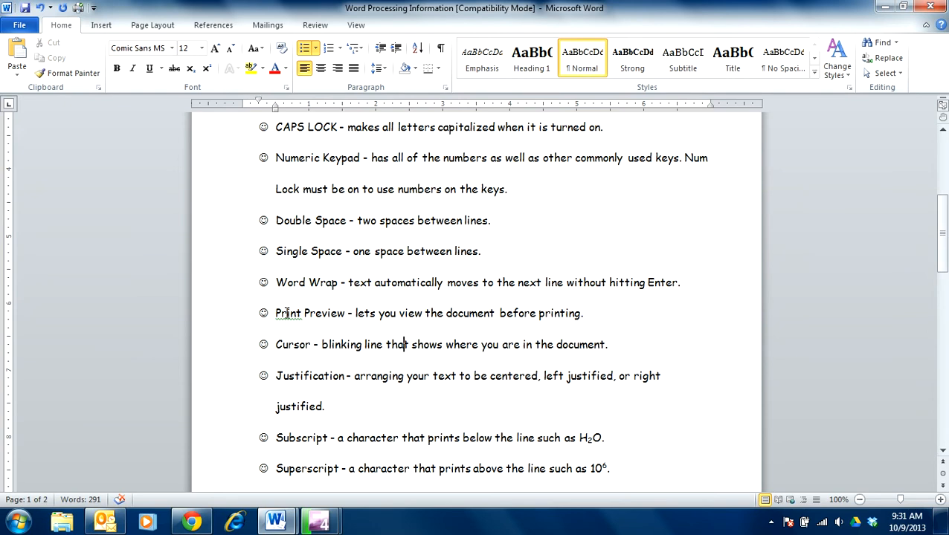
Step: Delete the letter "a" from "space" in the Single Space definition to leave the misspelling "spce"
right_click(287, 313)
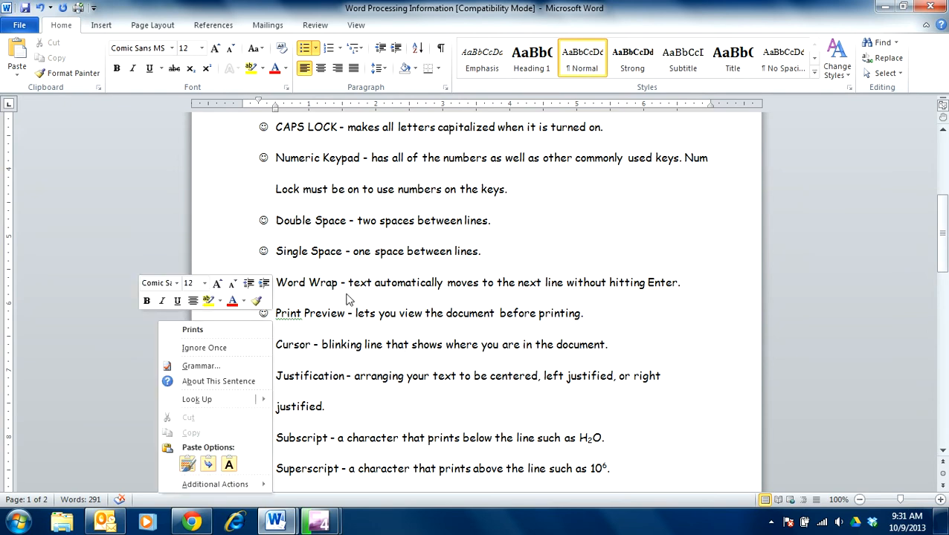
left_click(392, 251)
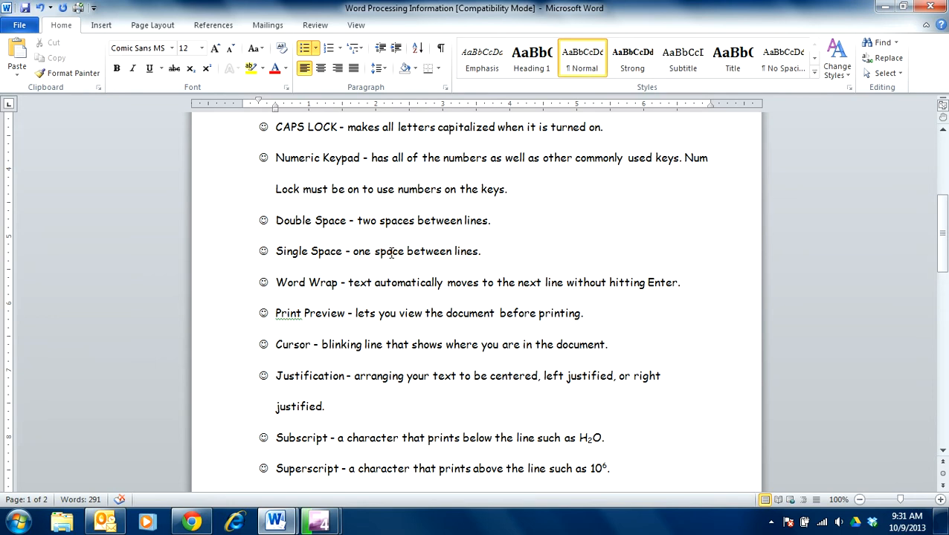
key("BackSpace")
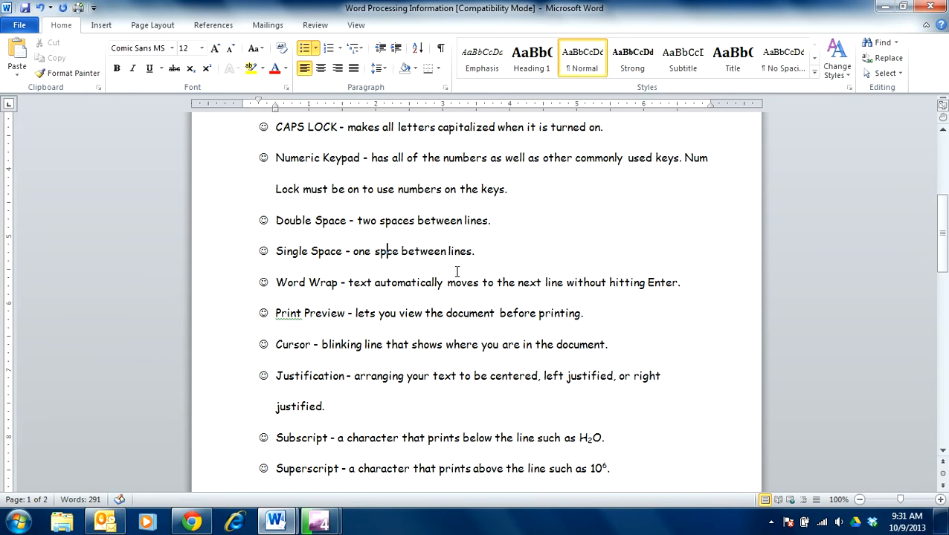
left_click(437, 221)
Step: Run the spelling and grammar check and change all occurrences of "spce" to "space"
scroll(415, 205, "up", 7)
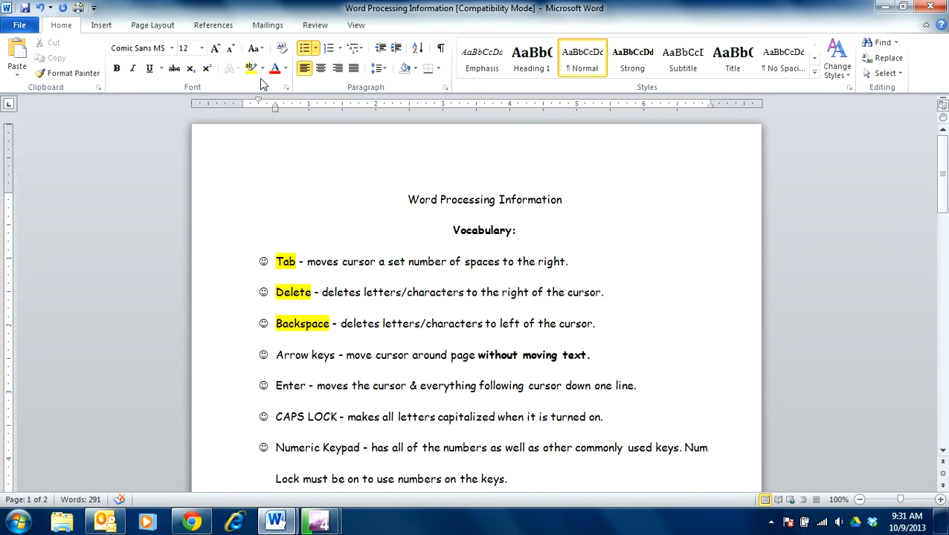
left_click(315, 27)
left_click(22, 70)
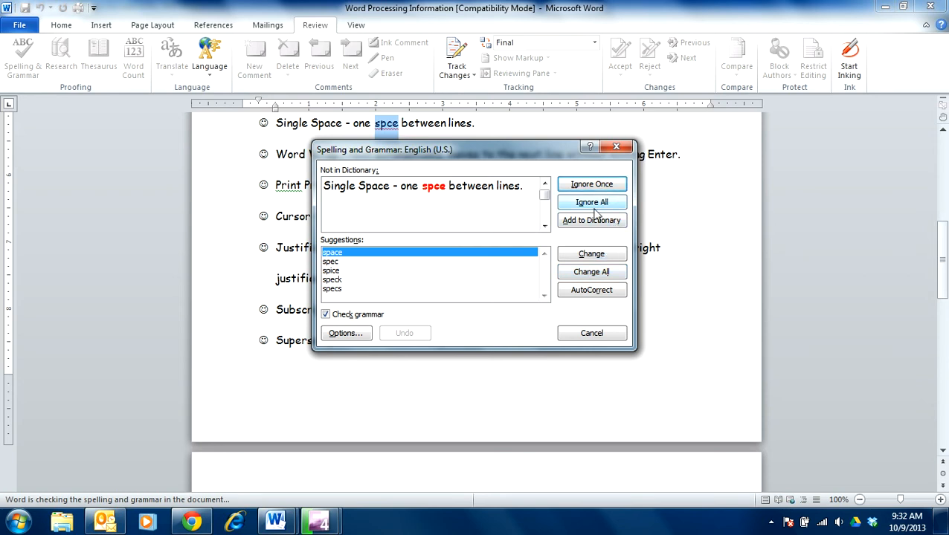
left_click(591, 272)
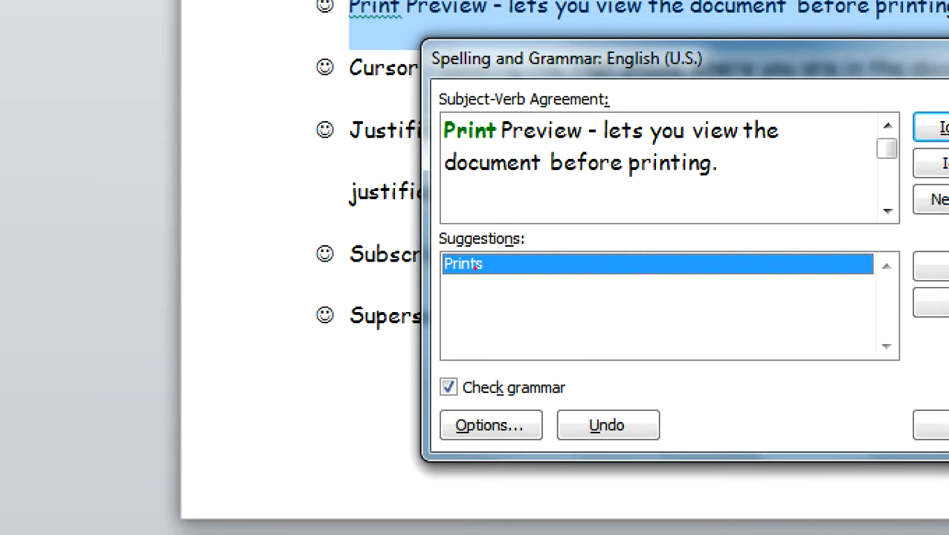
Step: Ignore the subject-verb agreement suggestion "Prints" for the Print Preview line in the grammar check
mouse_move(494, 277)
left_mouse_down()
mouse_move(476, 275)
mouse_move(470, 258)
mouse_move(508, 292)
left_mouse_up()
left_click_drag(450, 146, 495, 147)
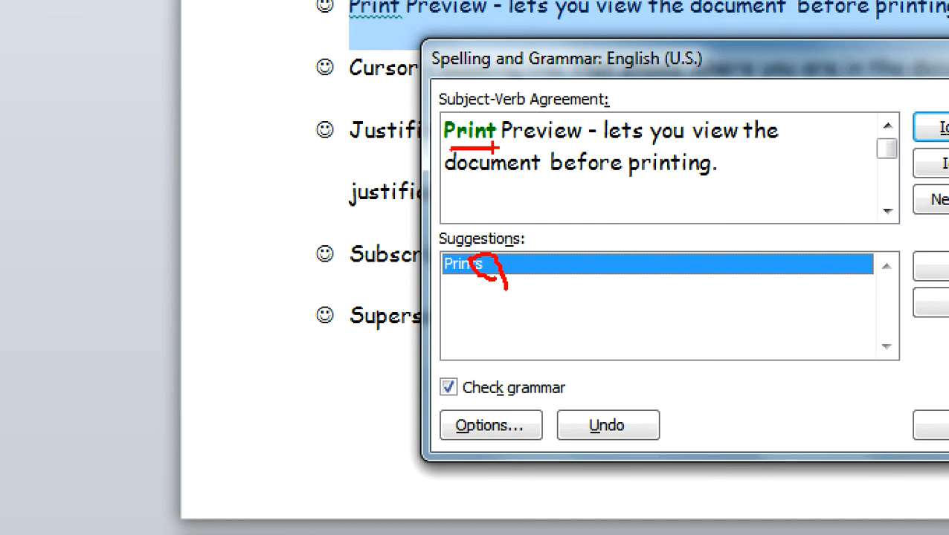
key("Escape")
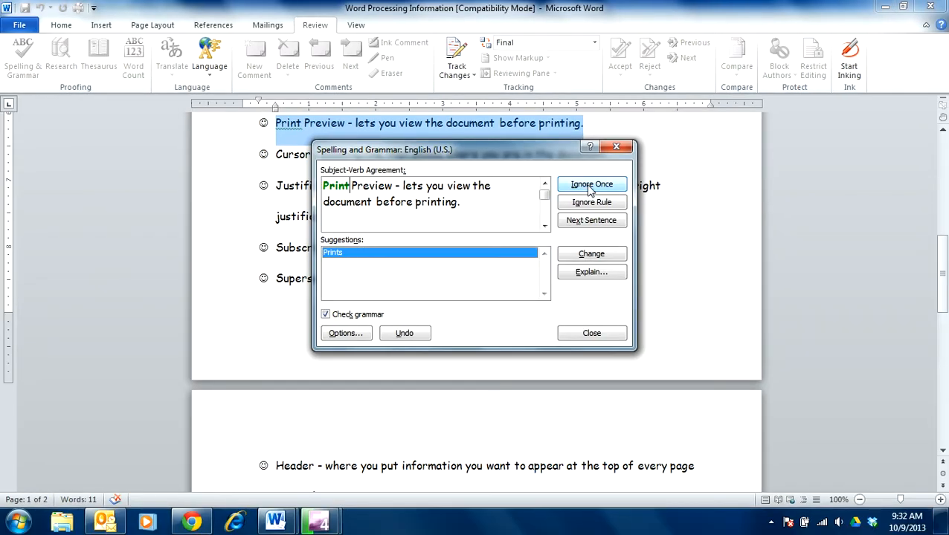
left_click(591, 201)
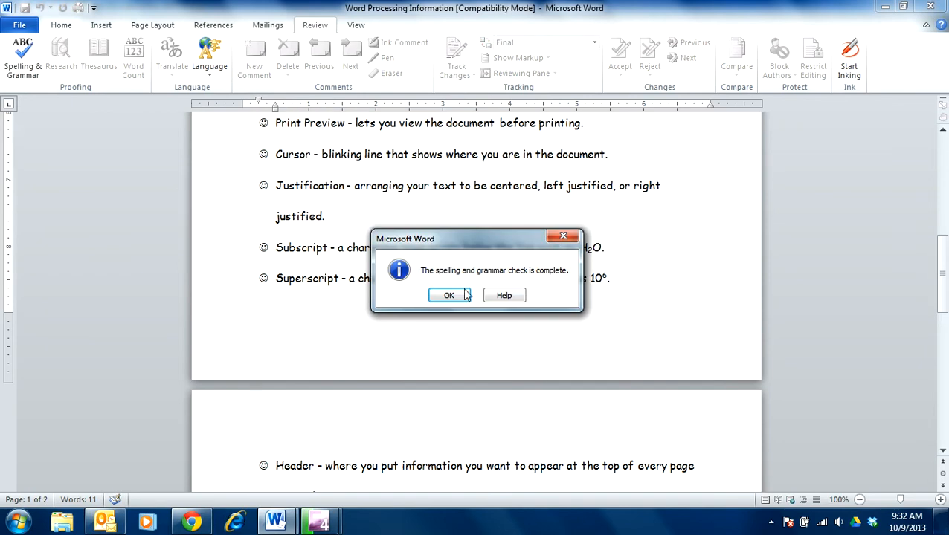
Step: Close the completed spelling and grammar check and return to the beginning of the document
left_click(450, 295)
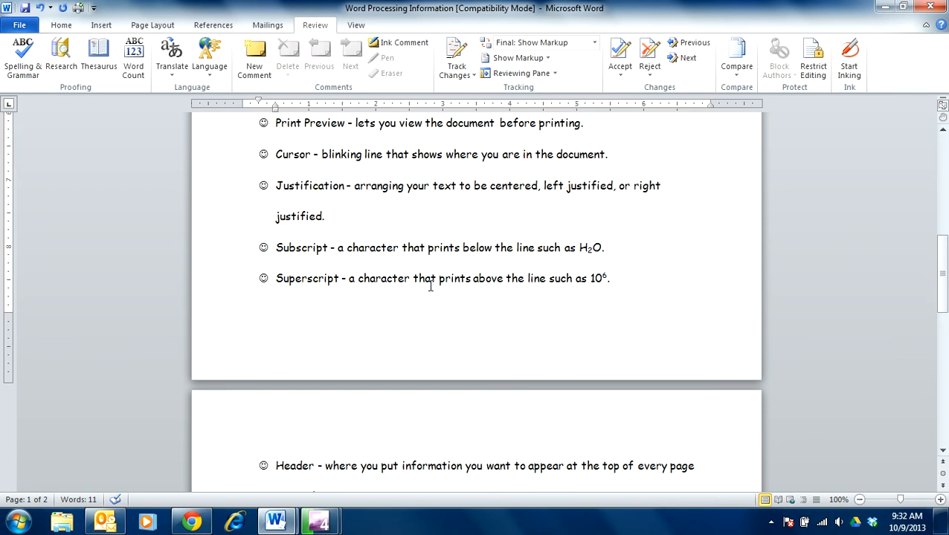
scroll(430, 287, "down", 2)
scroll(430, 286, "up", 5)
scroll(430, 287, "up", 4)
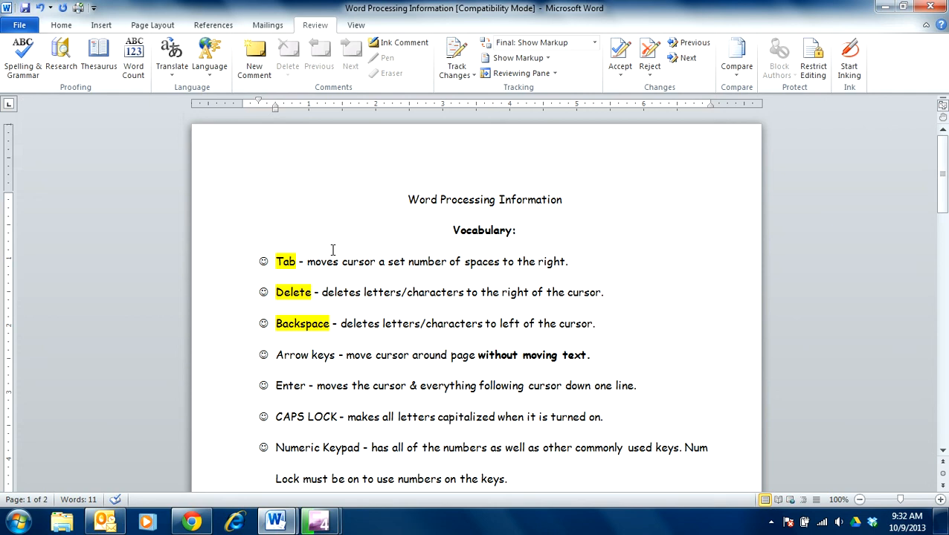
left_click(18, 26)
key("Escape")
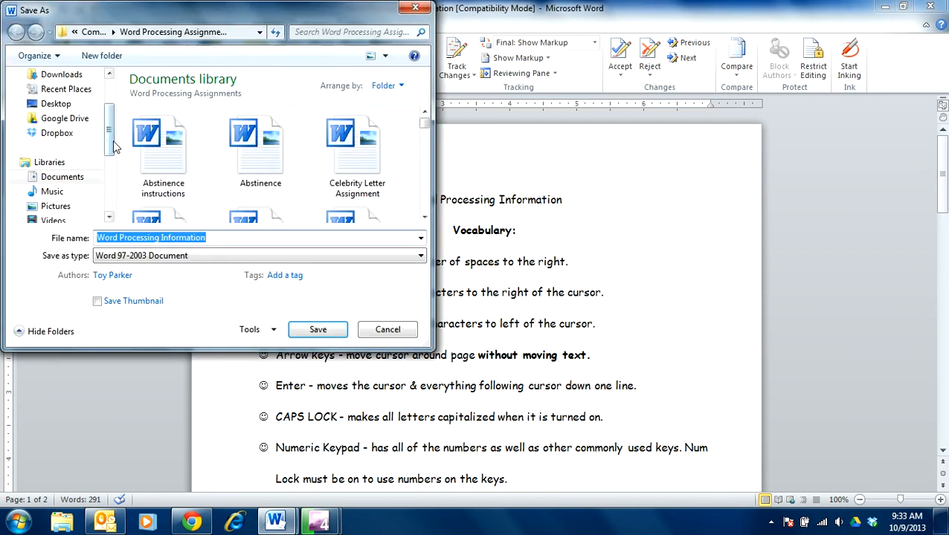
left_click_drag(109, 145, 110, 207)
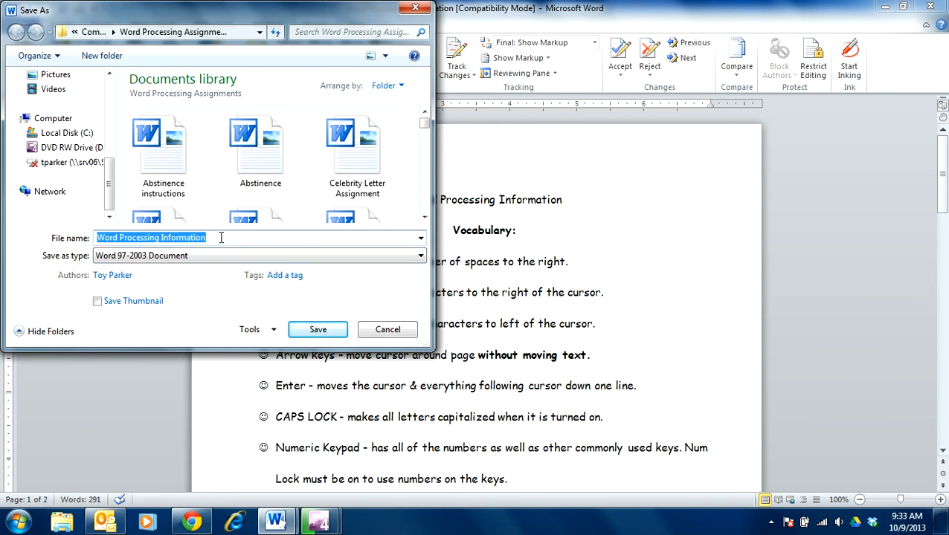
left_click(221, 237)
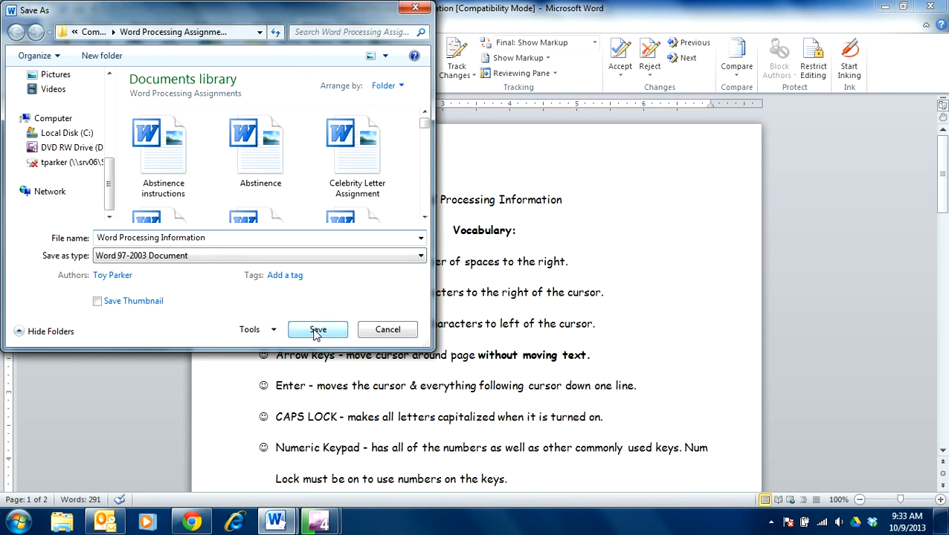
left_click(388, 331)
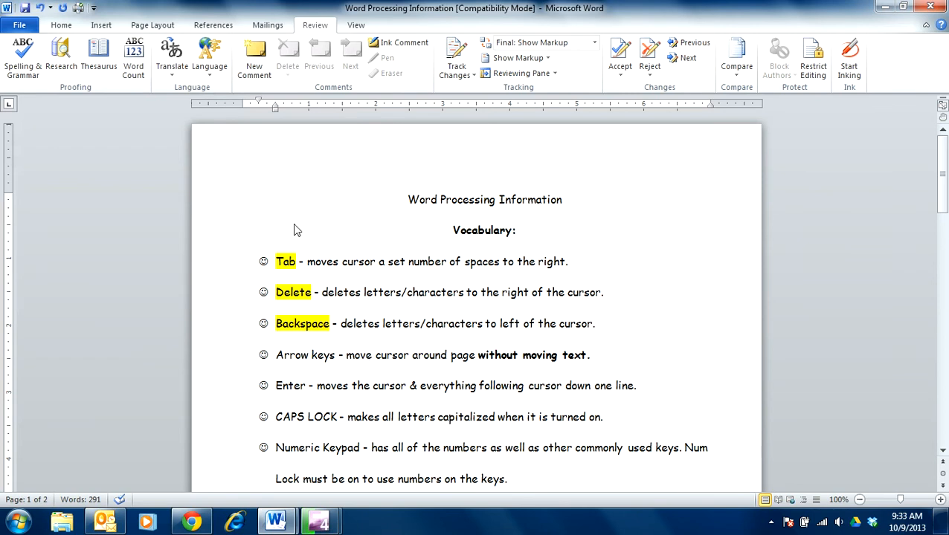
Step: Preview both pages of the document as they would print, and return to editing without printing
left_click(19, 25)
left_click(30, 211)
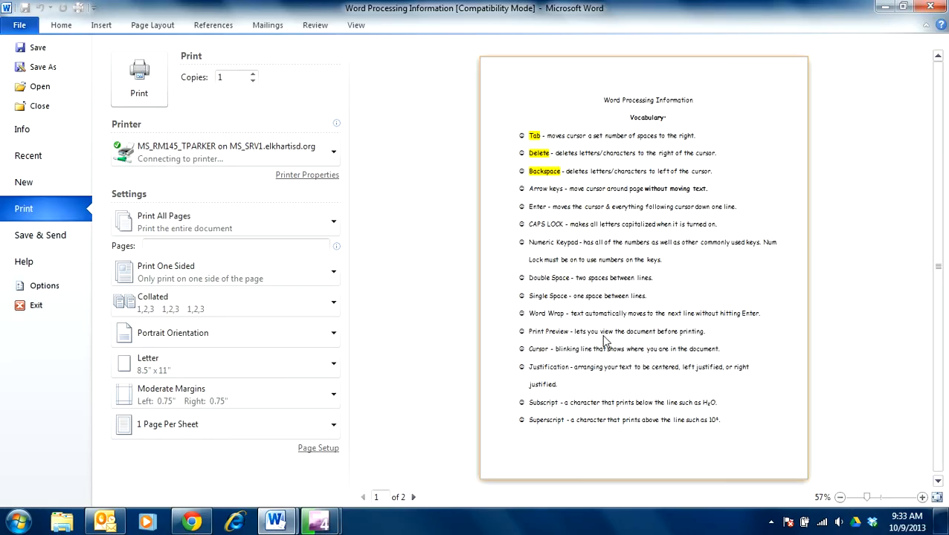
left_click_drag(943, 309, 943, 372)
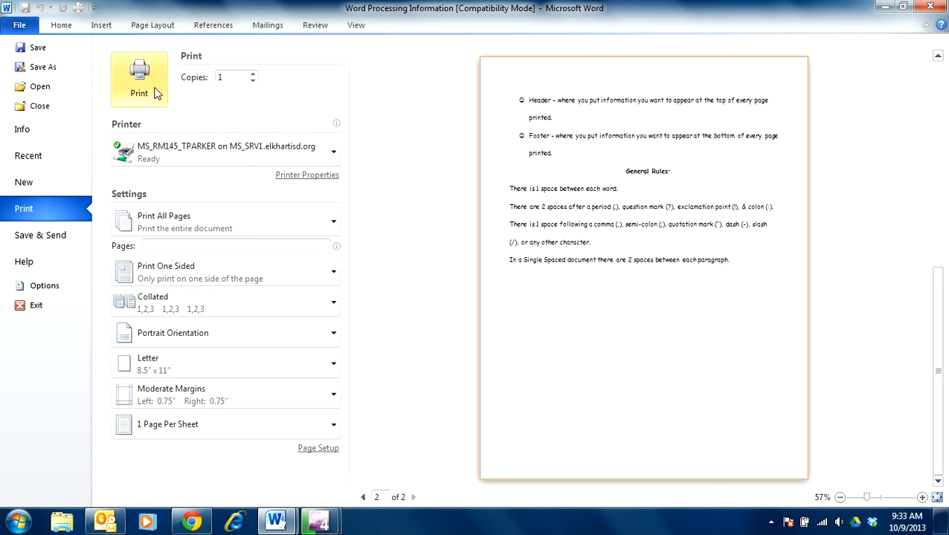
left_click(63, 27)
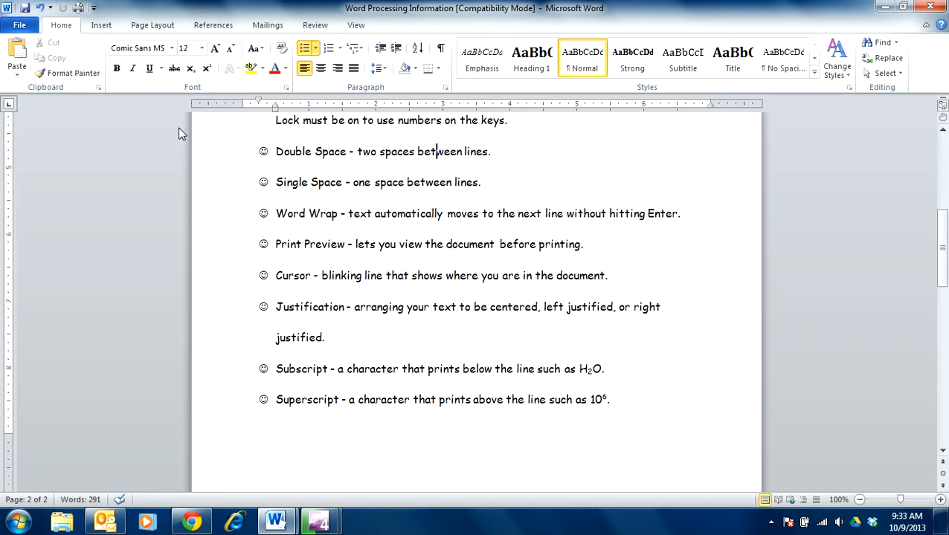
Step: Switch to the Moodle course page in Chrome and open the "Turn Word Processing Information Here" assignment under 7 October - 13 October
left_click(195, 523)
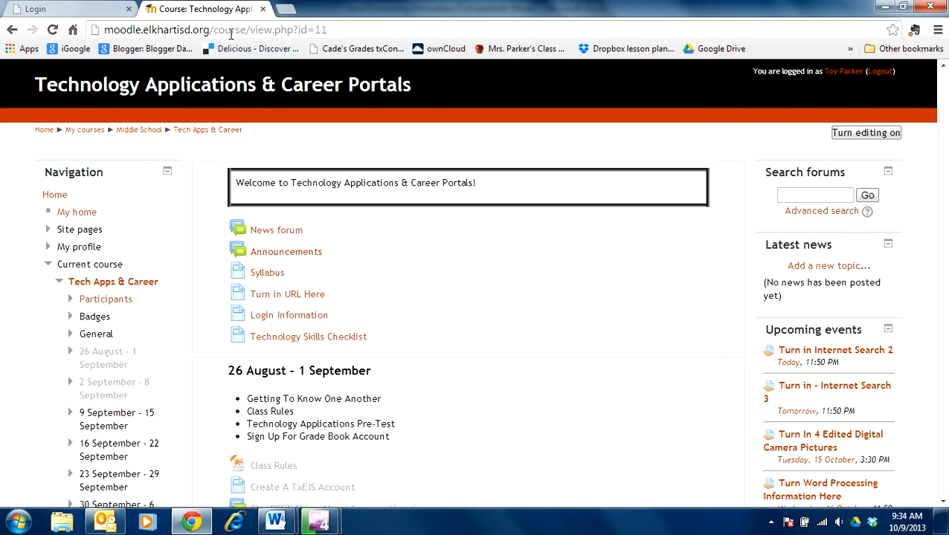
scroll(333, 412, "down", 3)
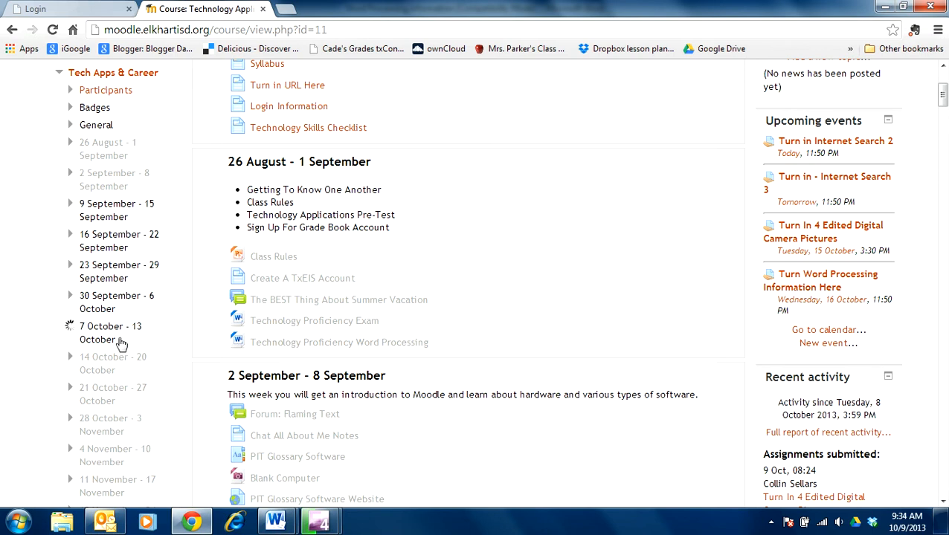
scroll(138, 476, "down", 4)
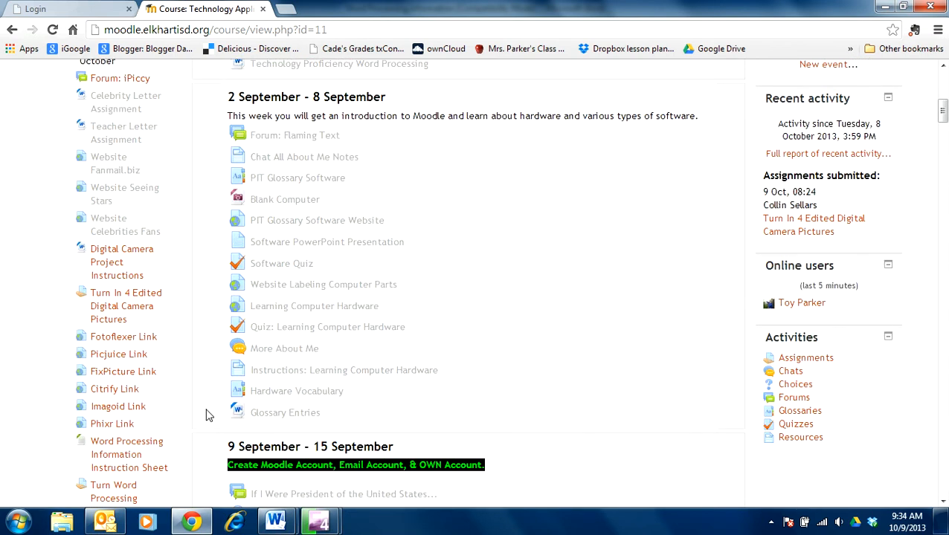
scroll(208, 417, "down", 3)
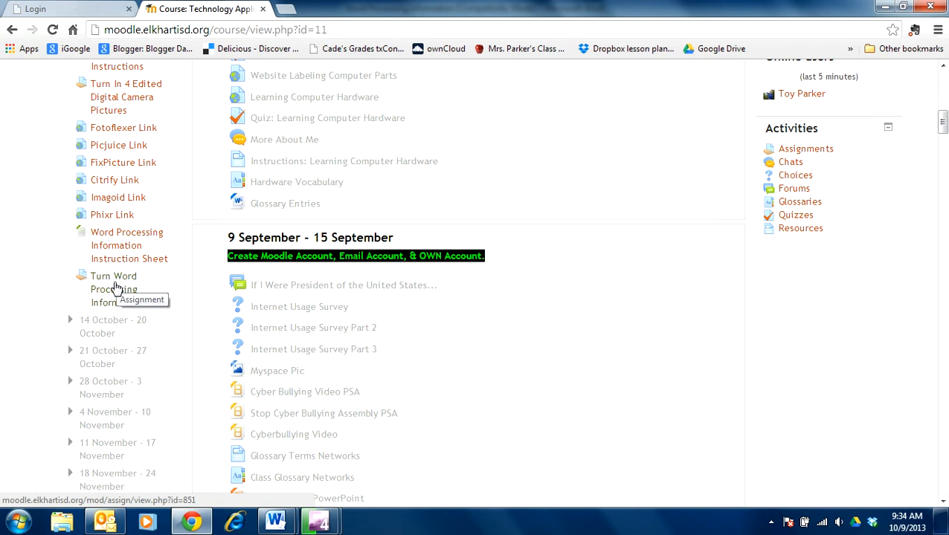
left_click(119, 295)
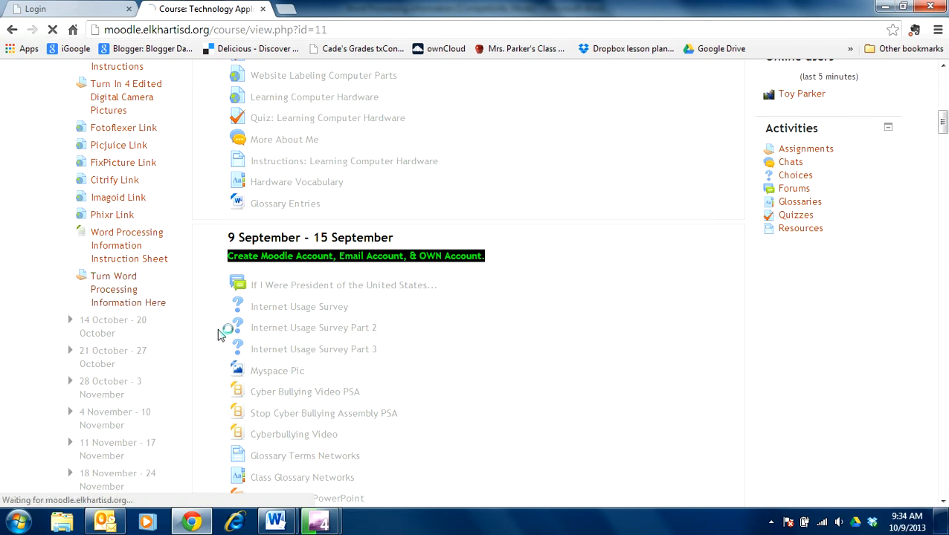